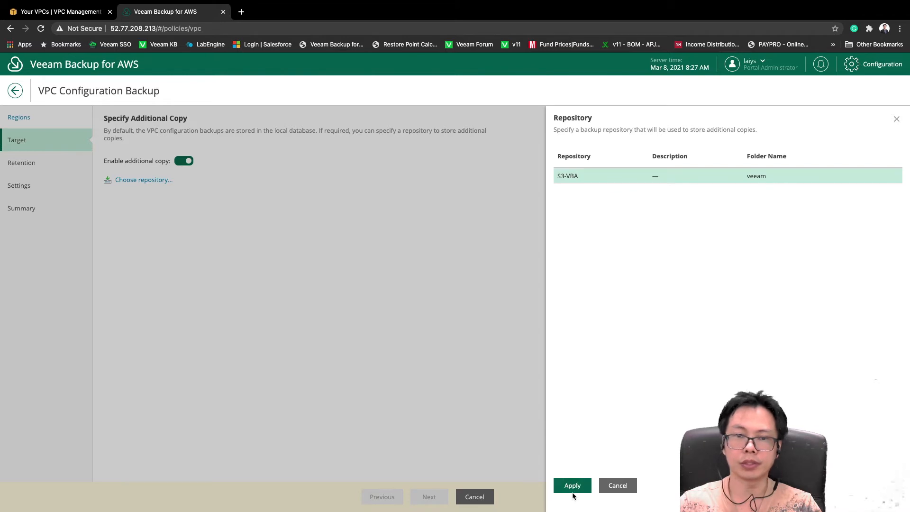
Step: Assign S3-VBA as the repository for additional copies of the VPC configuration backup and proceed to the retention settings
{"action": "left_click", "coordinate": [572, 485]}
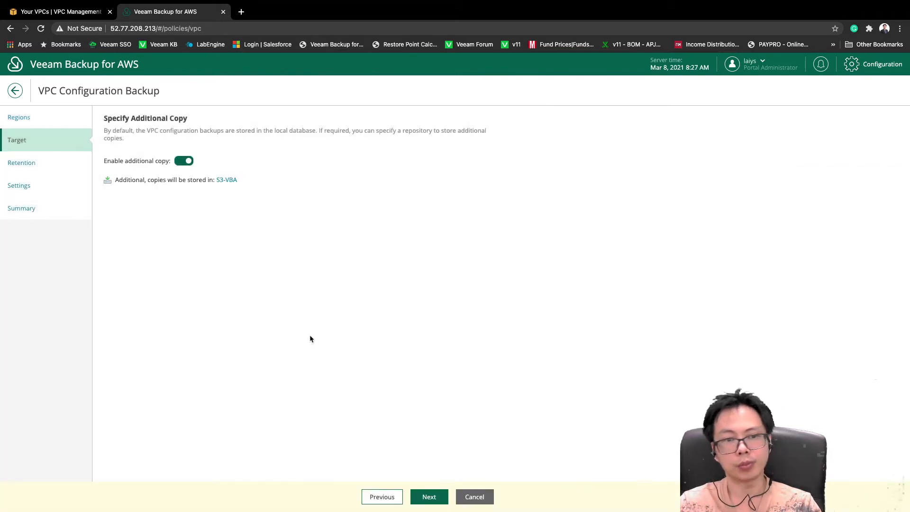
{"action": "left_click", "coordinate": [436, 500]}
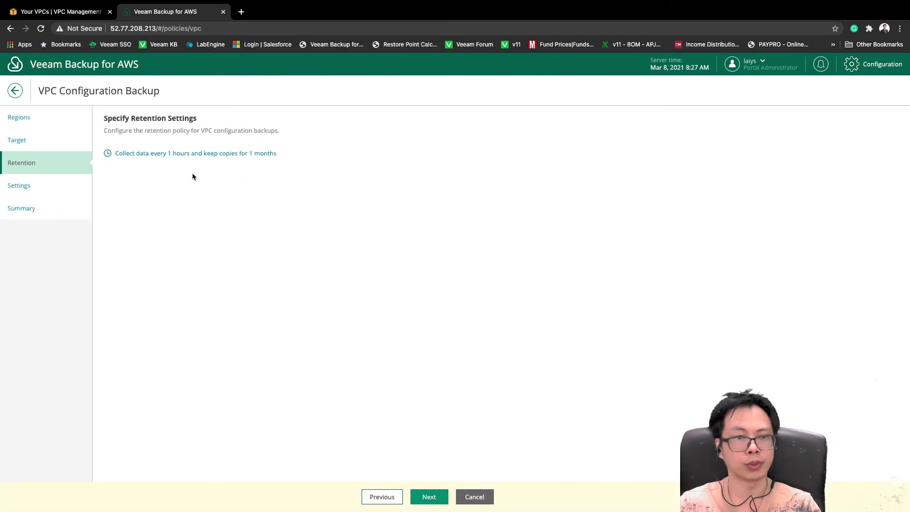
Step: Set the retention policy to keep VPC configuration backup copies for 3 days
{"action": "left_click", "coordinate": [197, 157]}
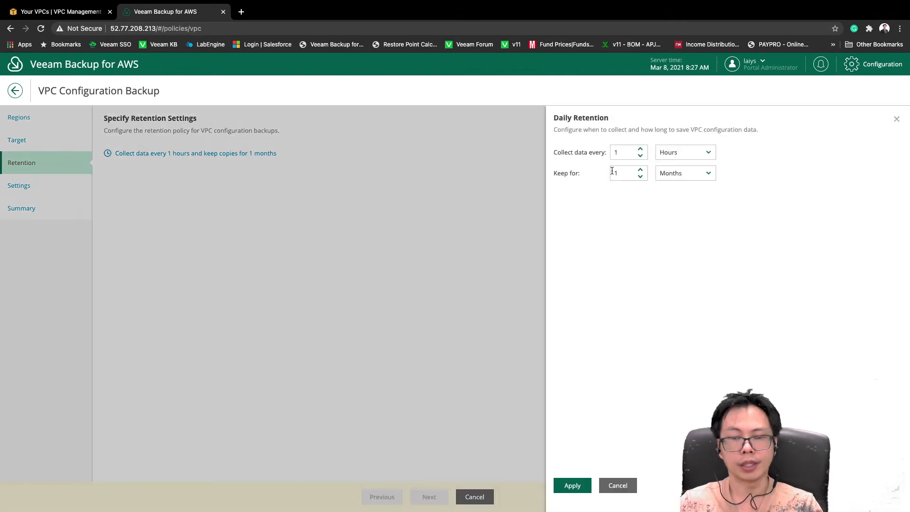
{"action": "left_click", "coordinate": [678, 157]}
{"action": "left_click", "coordinate": [746, 147]}
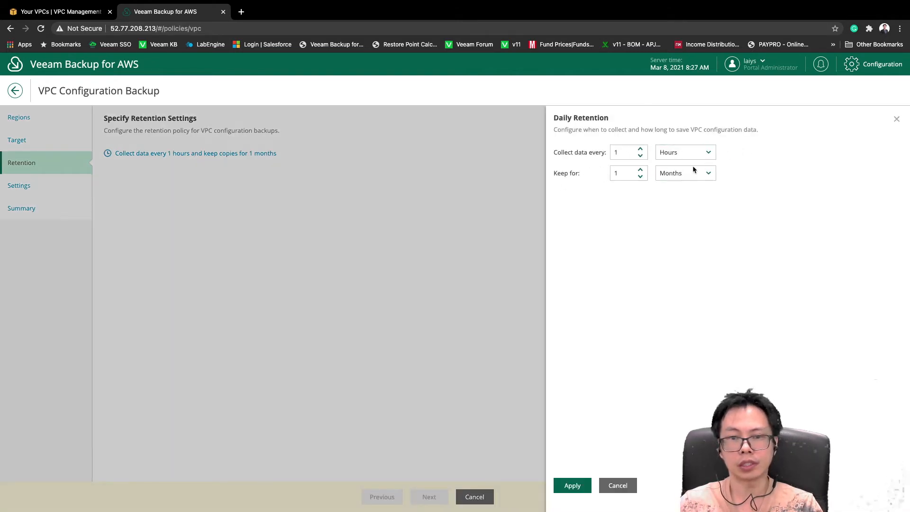
{"action": "left_click", "coordinate": [695, 172]}
{"action": "left_click", "coordinate": [761, 173]}
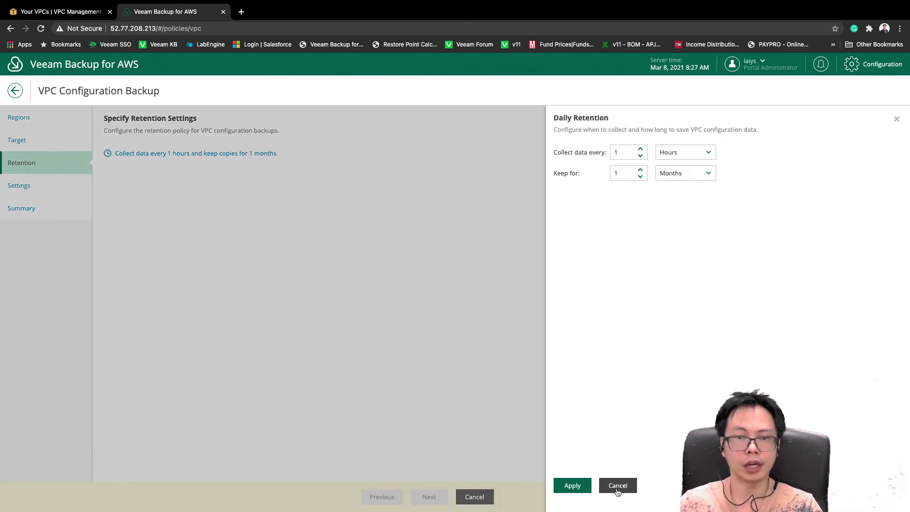
{"action": "left_click", "coordinate": [685, 175]}
{"action": "left_click", "coordinate": [681, 189]}
{"action": "left_click_drag", "start_coordinate": [622, 174], "coordinate": [610, 172]}
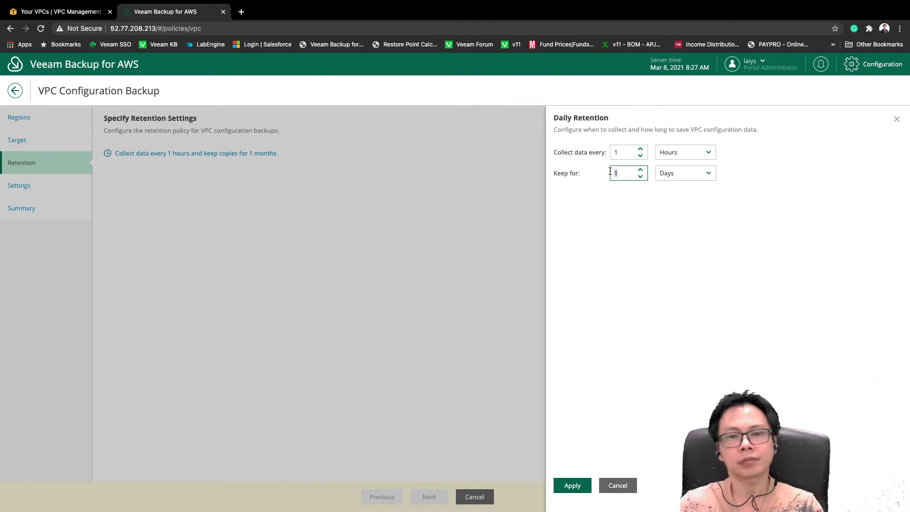
{"action": "type", "text": "3"}
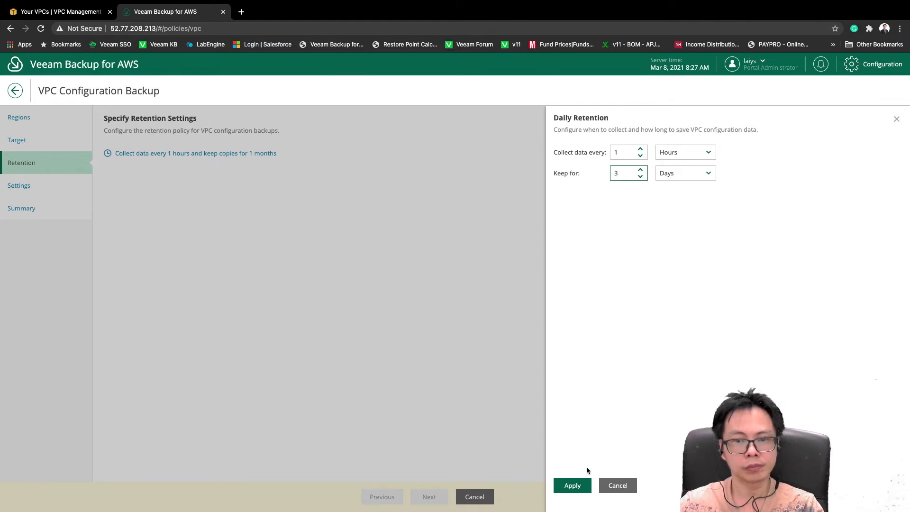
{"action": "left_click", "coordinate": [571, 485]}
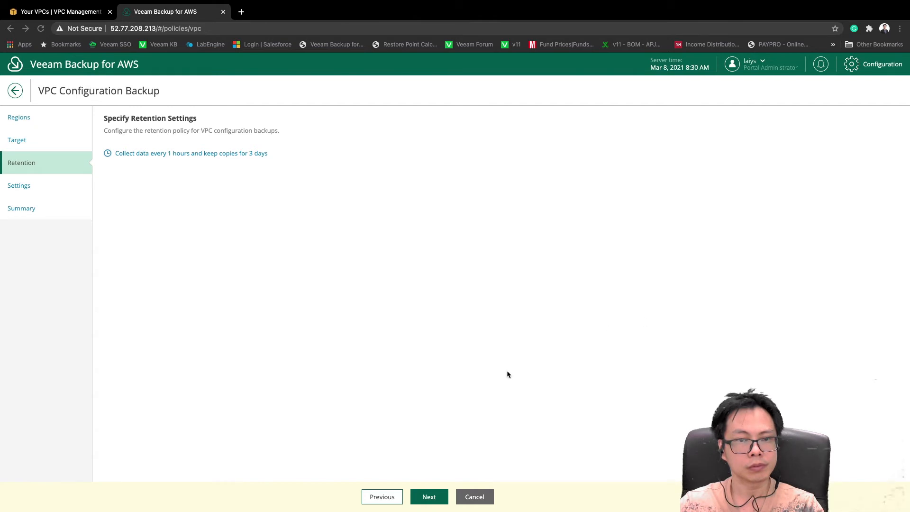
Step: Leave the notification settings as they are and finish the VPC Configuration Backup wizard
{"action": "left_click", "coordinate": [430, 497]}
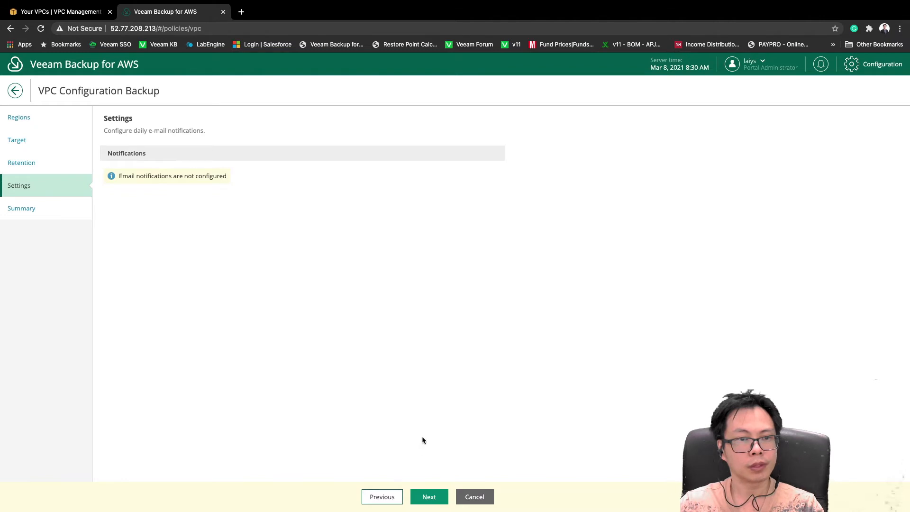
{"action": "left_click", "coordinate": [429, 497]}
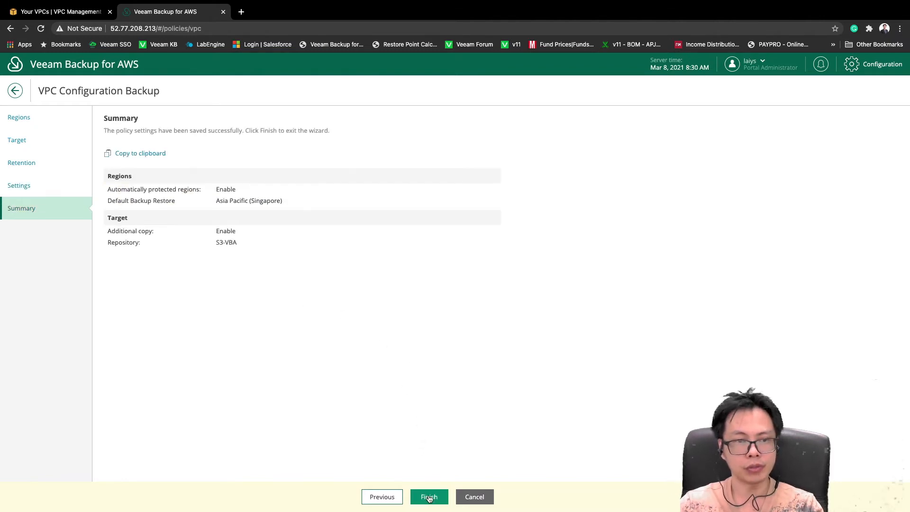
{"action": "left_click", "coordinate": [429, 498]}
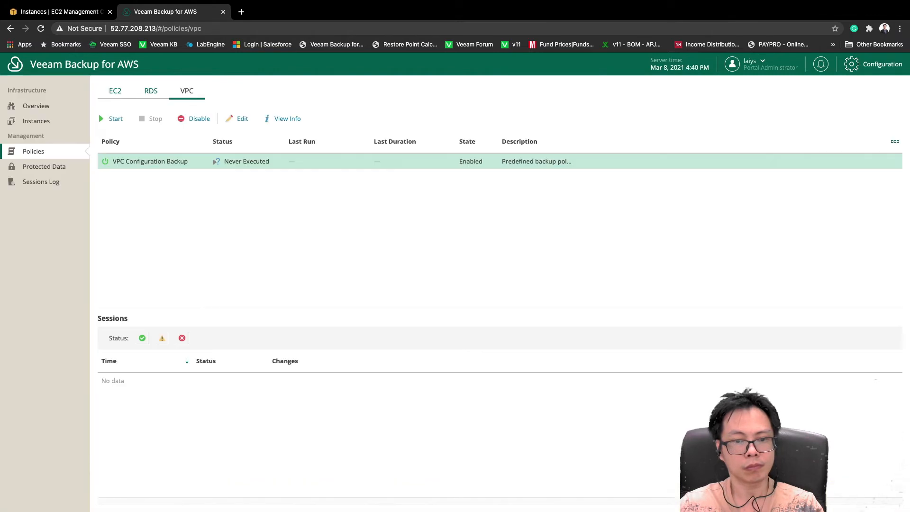
Step: Start the VPC Configuration Backup policy and review the log of its backup session
{"action": "left_click", "coordinate": [108, 138]}
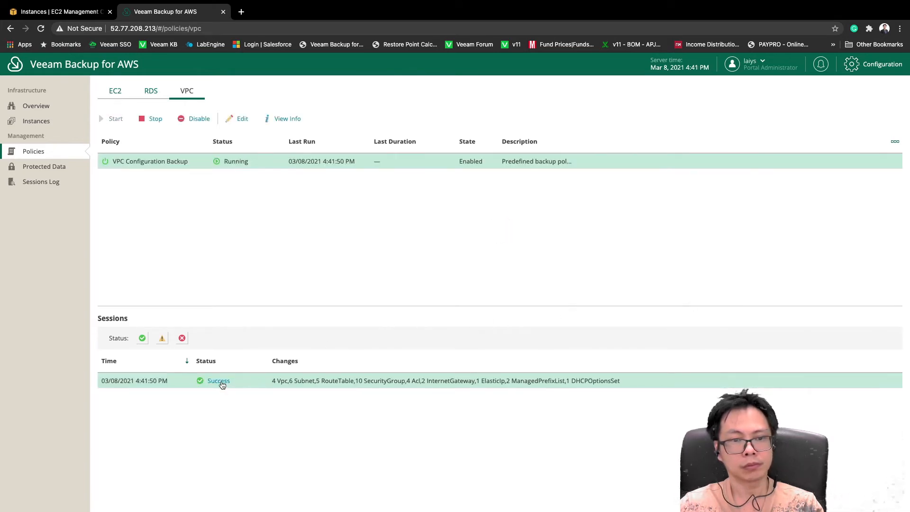
{"action": "left_click", "coordinate": [220, 382]}
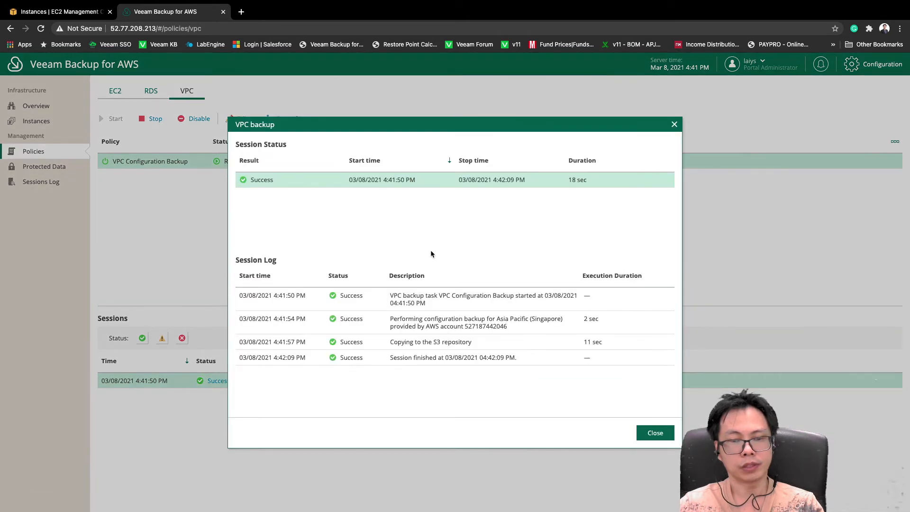
{"action": "left_click", "coordinate": [655, 433]}
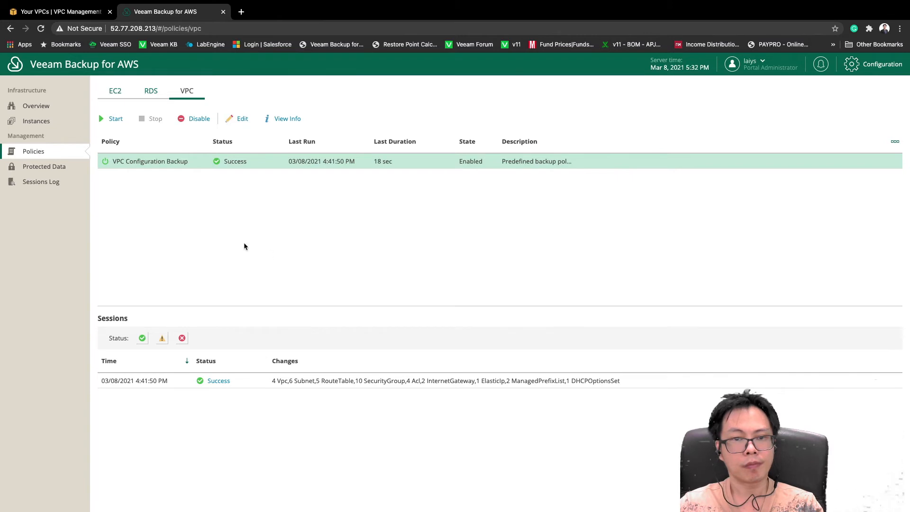
Step: Switch to the AWS VPC console and view the details of my-lai-vpc
{"action": "key", "text": "super+1"}
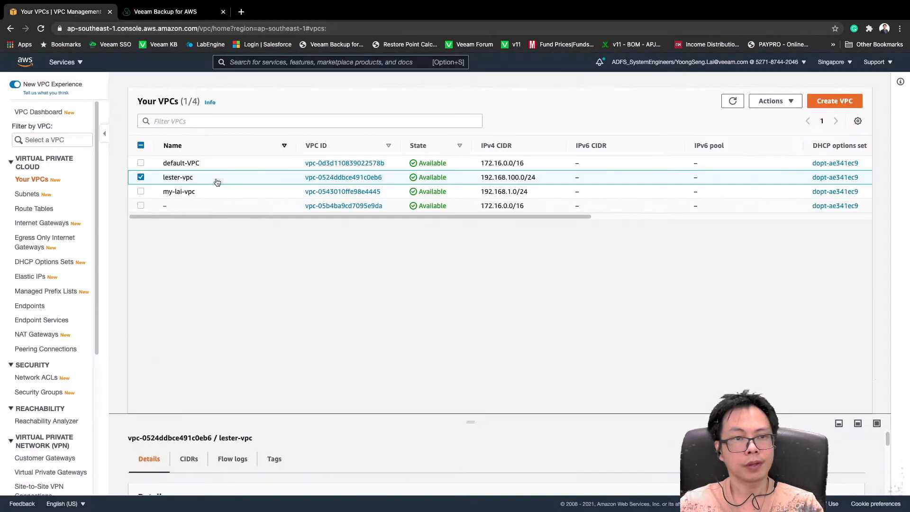
{"action": "left_click", "coordinate": [141, 178]}
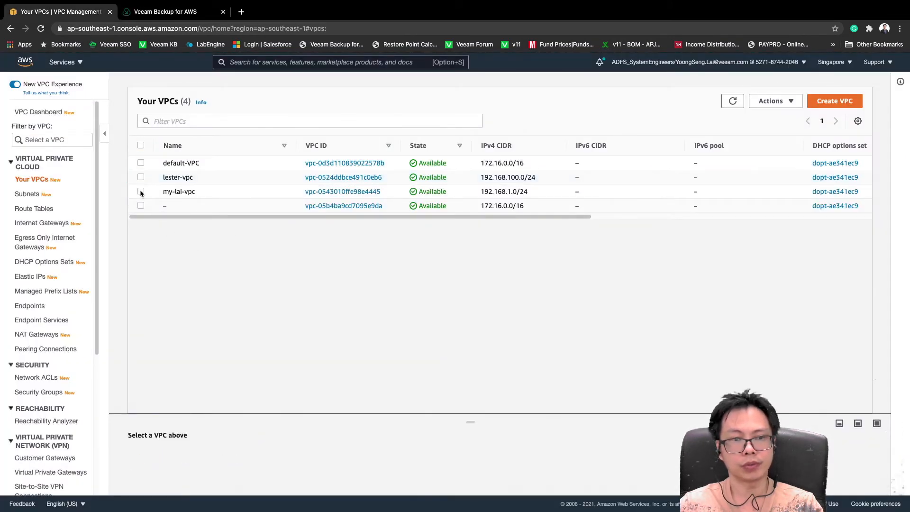
{"action": "left_click", "coordinate": [141, 192]}
{"action": "left_click", "coordinate": [326, 195]}
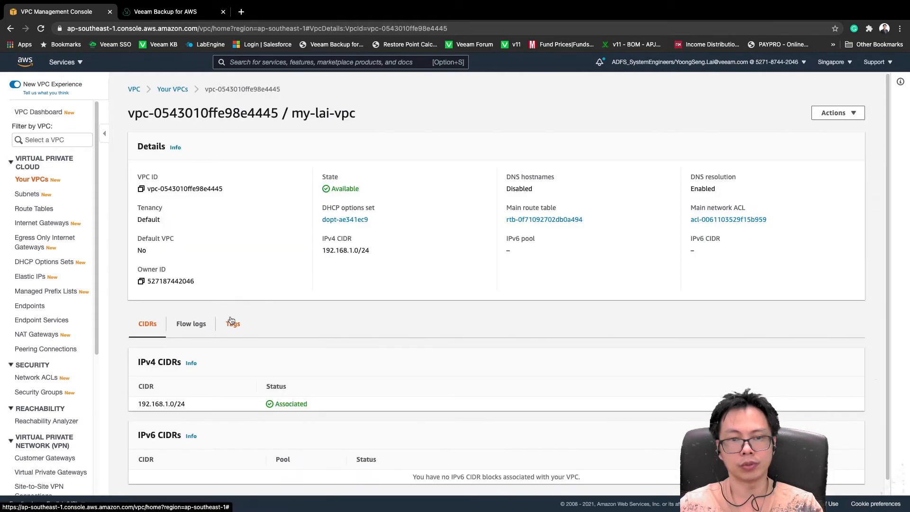
Step: Delete the subnet my-lai-subnet1, confirming the deletion with "delete"
{"action": "left_click", "coordinate": [25, 195]}
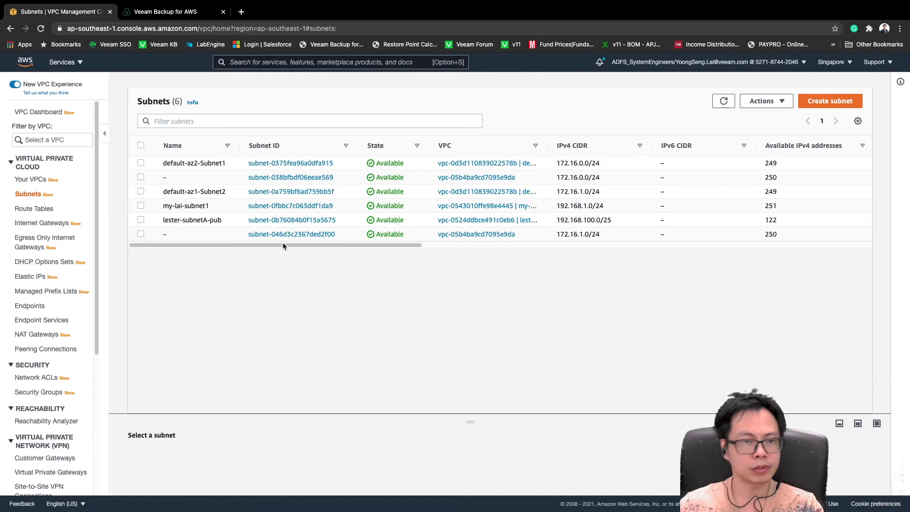
{"action": "left_click", "coordinate": [142, 206]}
{"action": "left_click", "coordinate": [789, 103]}
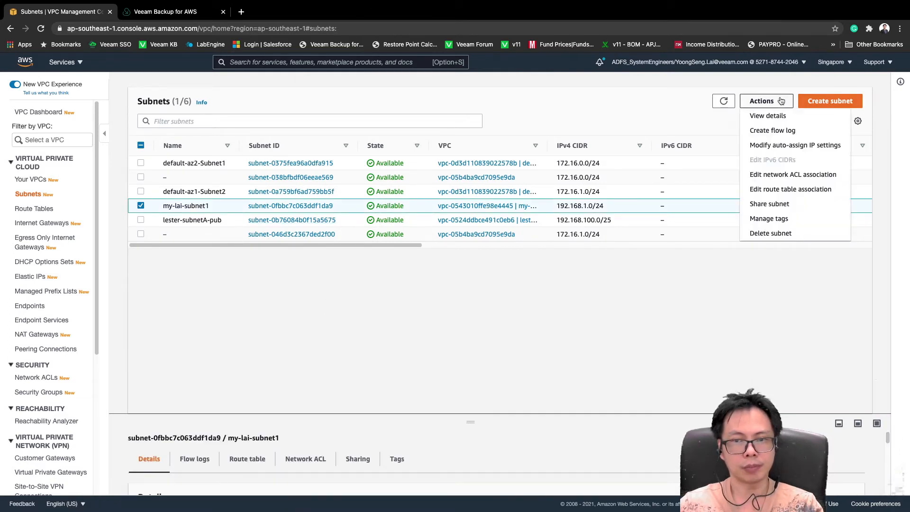
{"action": "left_click", "coordinate": [772, 234]}
{"action": "left_click", "coordinate": [443, 331]}
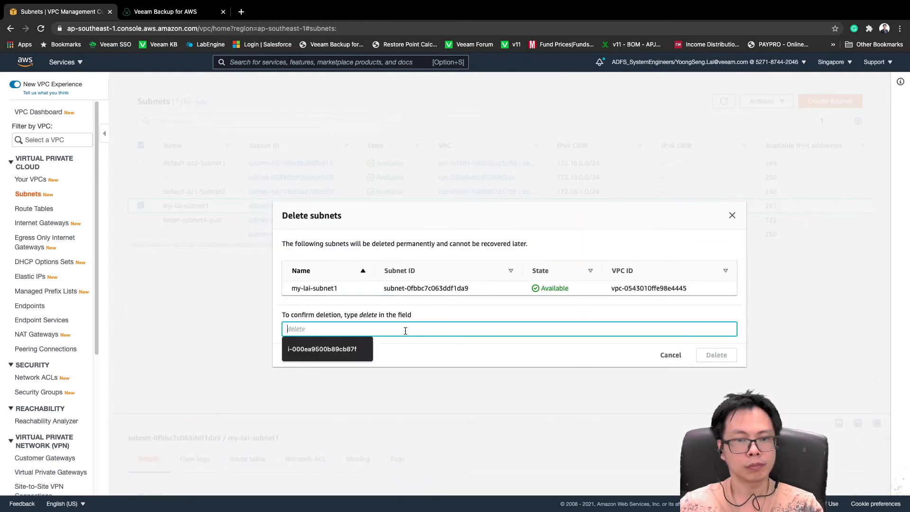
{"action": "type", "text": "dele"}
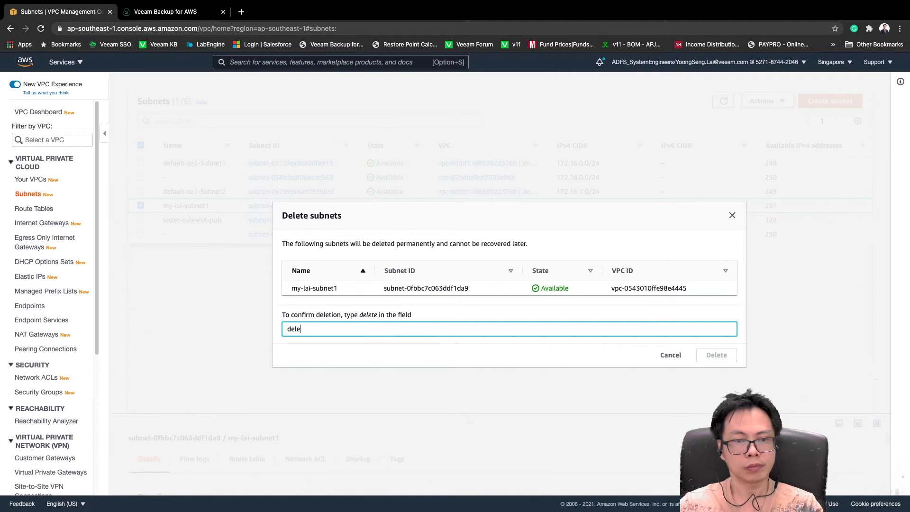
{"action": "type", "text": "te"}
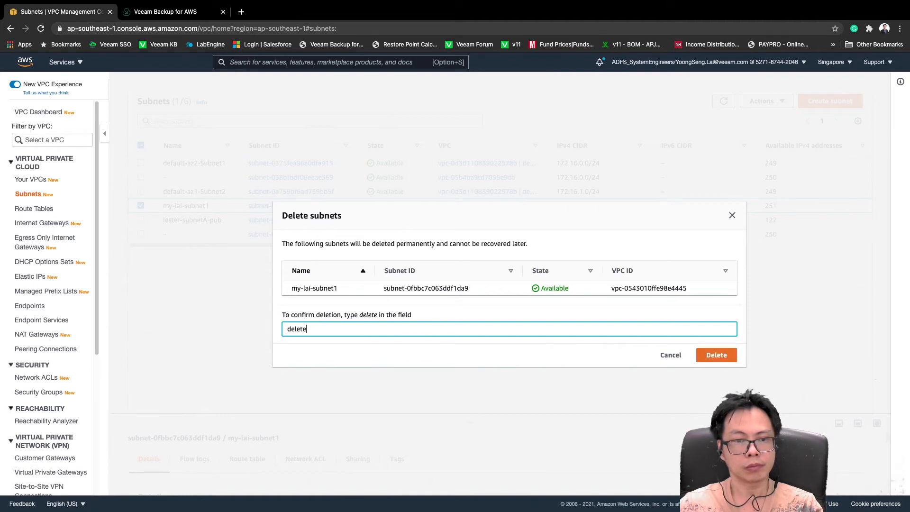
{"action": "left_click", "coordinate": [713, 359]}
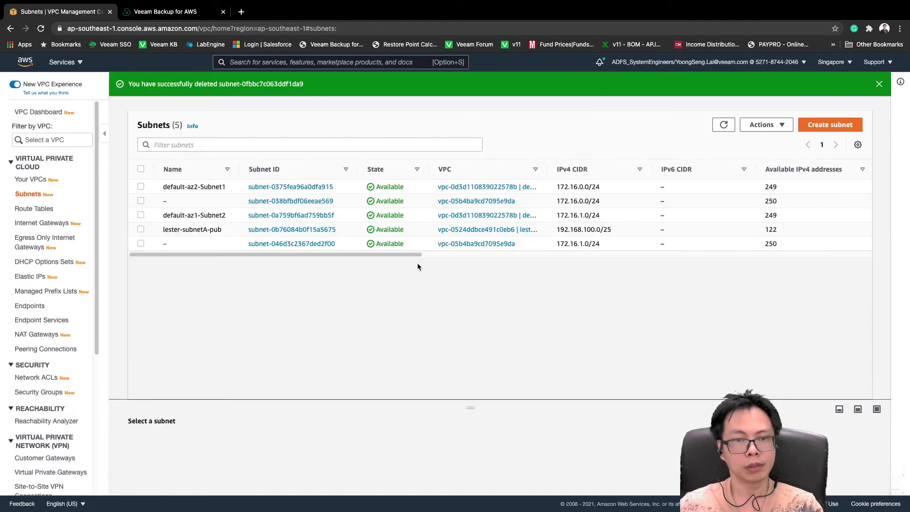
Step: Switch to Veeam Backup for AWS and begin a restore of selected items from the protected VPC data for Asia Pacific (Singapore)
{"action": "left_click", "coordinate": [166, 12]}
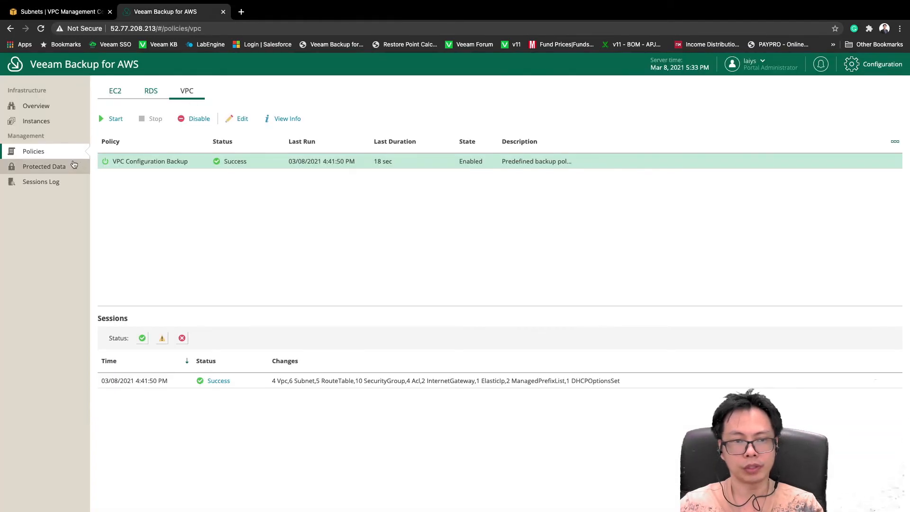
{"action": "left_click", "coordinate": [44, 166]}
{"action": "left_click", "coordinate": [180, 161]}
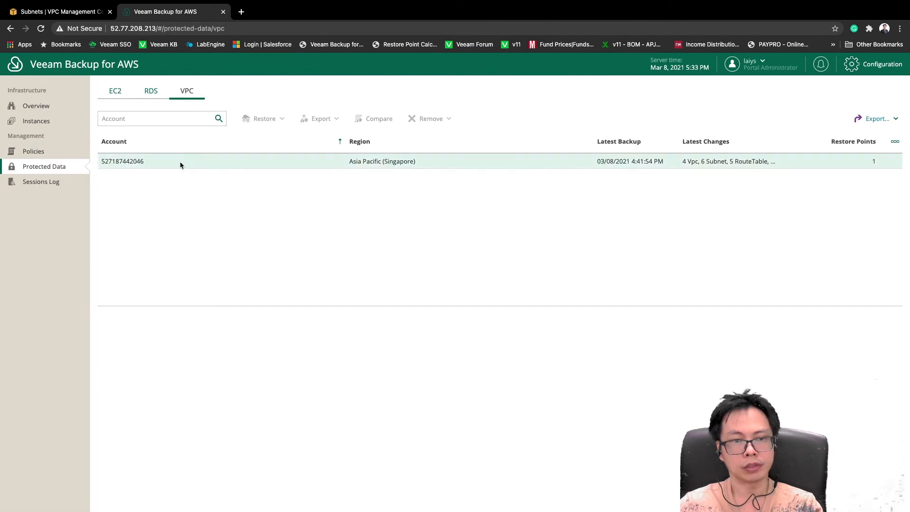
{"action": "left_click", "coordinate": [264, 119]}
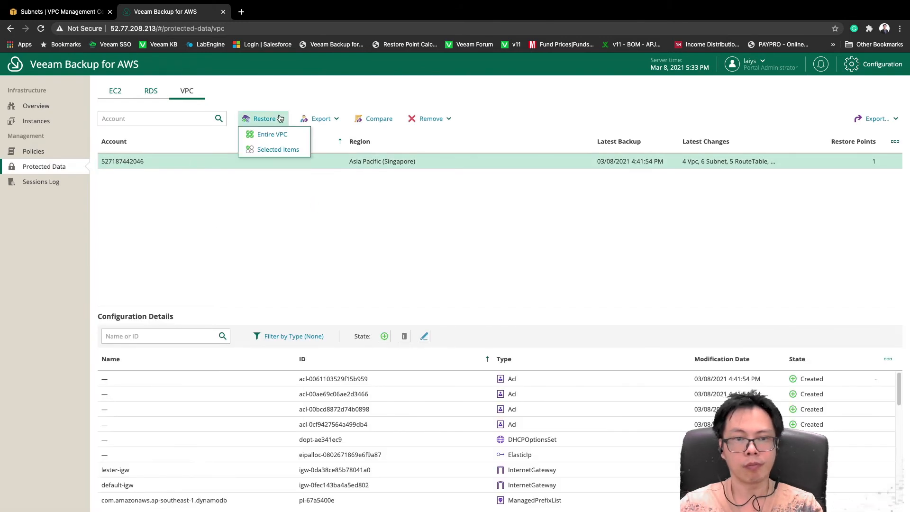
{"action": "left_click", "coordinate": [279, 151]}
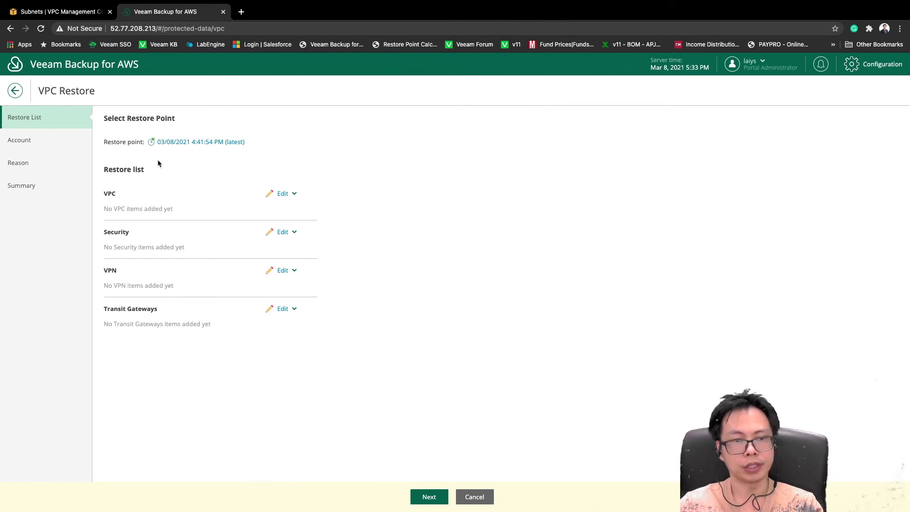
Step: Choose the 03/08/2021 4:41:54 PM restore point for the VPC restore
{"action": "left_click", "coordinate": [202, 143]}
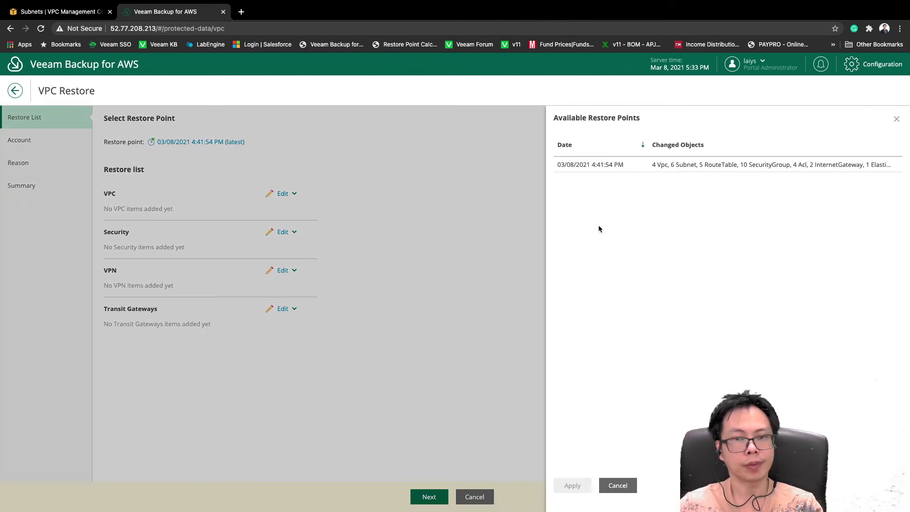
{"action": "left_click", "coordinate": [617, 164]}
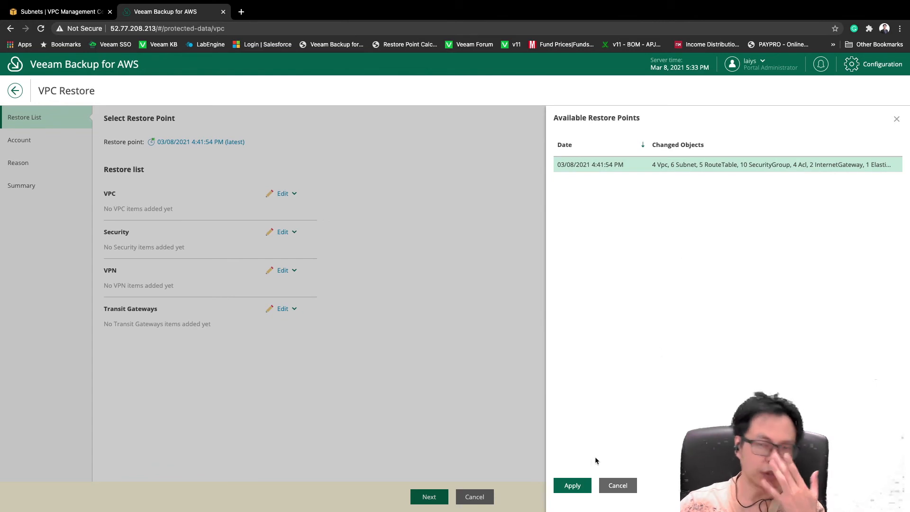
{"action": "left_click", "coordinate": [572, 485]}
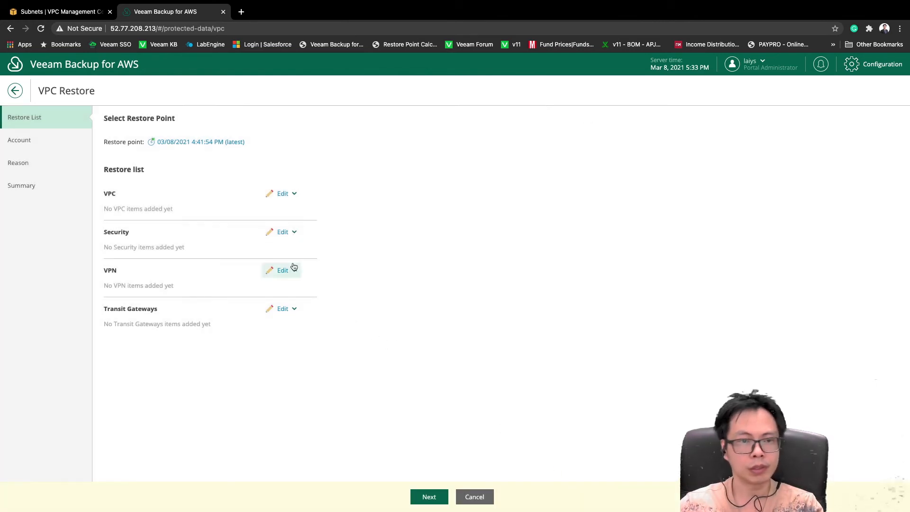
Step: Add the subnet my-lai-subnet1 to the VPC restore list and apply the selection
{"action": "left_click", "coordinate": [282, 194]}
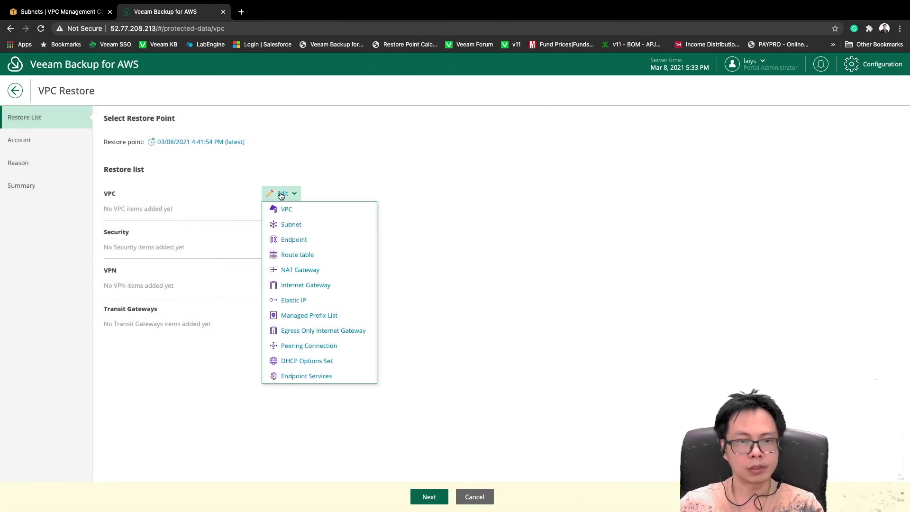
{"action": "left_click", "coordinate": [300, 225]}
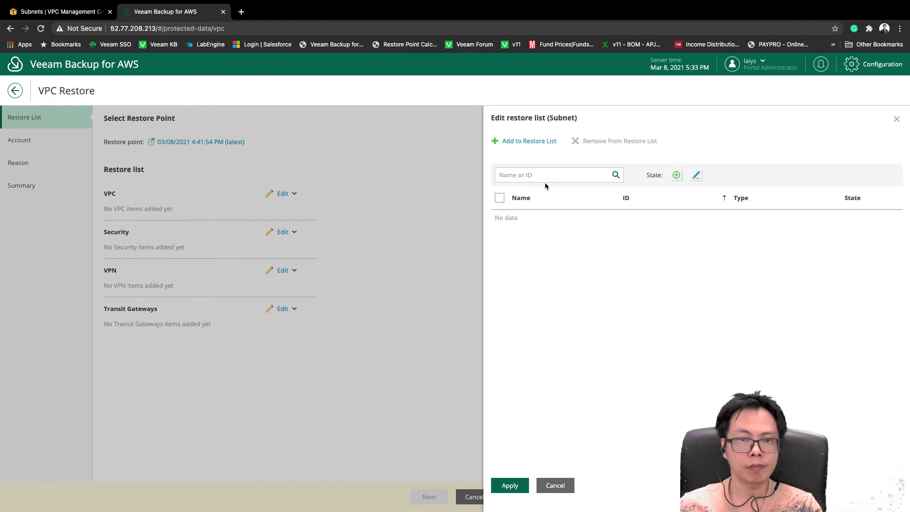
{"action": "left_click", "coordinate": [535, 142]}
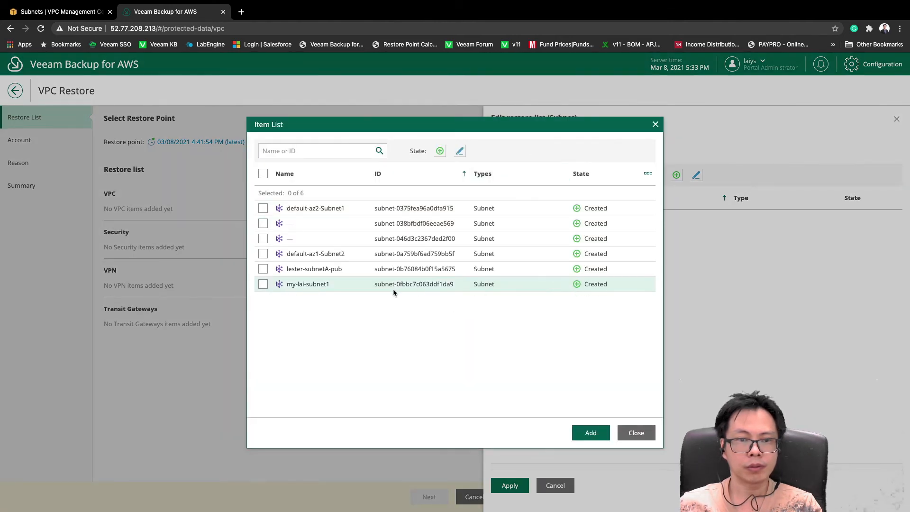
{"action": "left_click", "coordinate": [263, 284]}
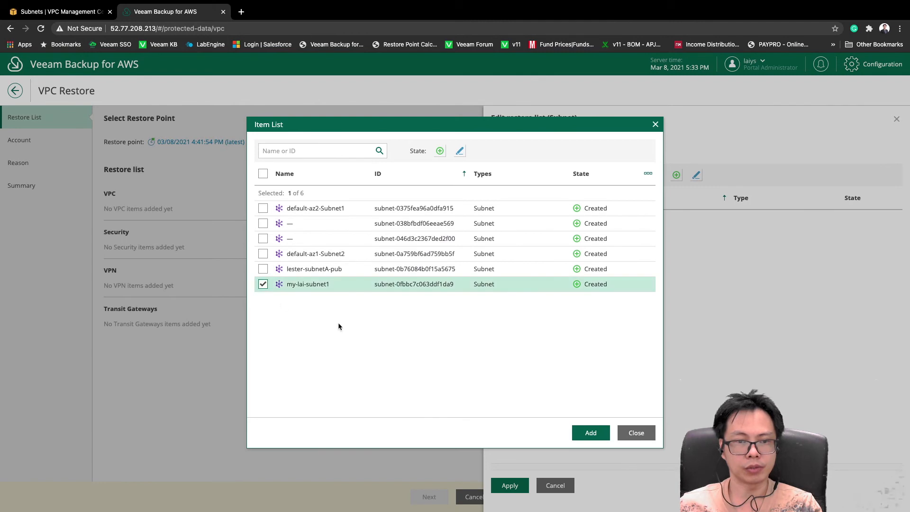
{"action": "left_click", "coordinate": [581, 433]}
{"action": "left_click", "coordinate": [500, 232]}
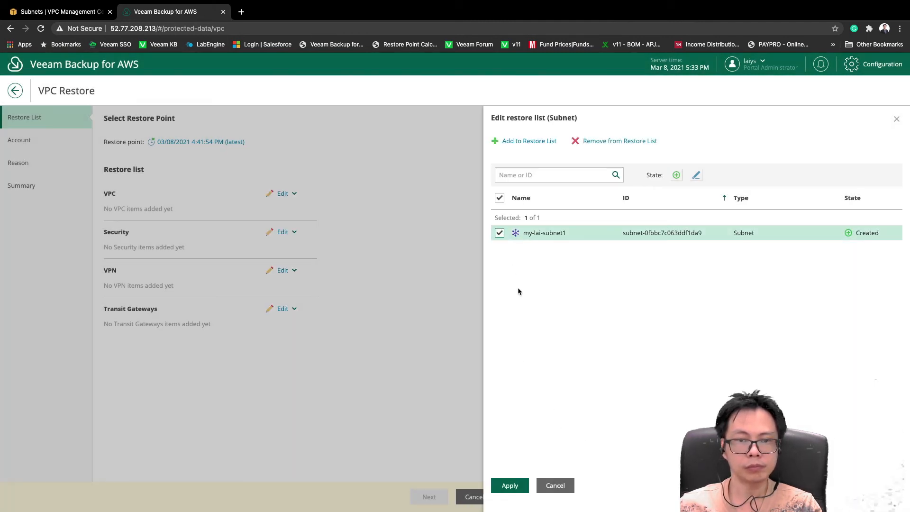
{"action": "left_click", "coordinate": [510, 486]}
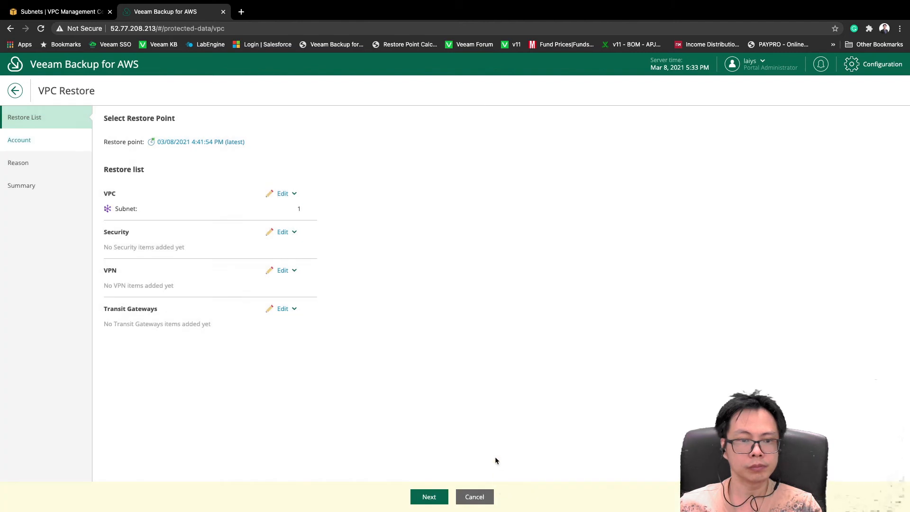
Step: Review the item types that can be restored under Security, VPN and Transit Gateways
{"action": "left_click", "coordinate": [286, 233]}
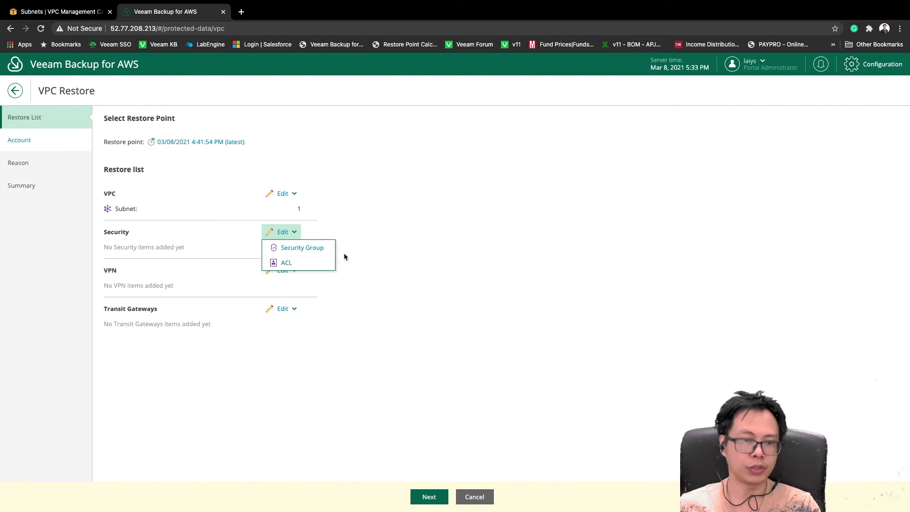
{"action": "left_click", "coordinate": [464, 239]}
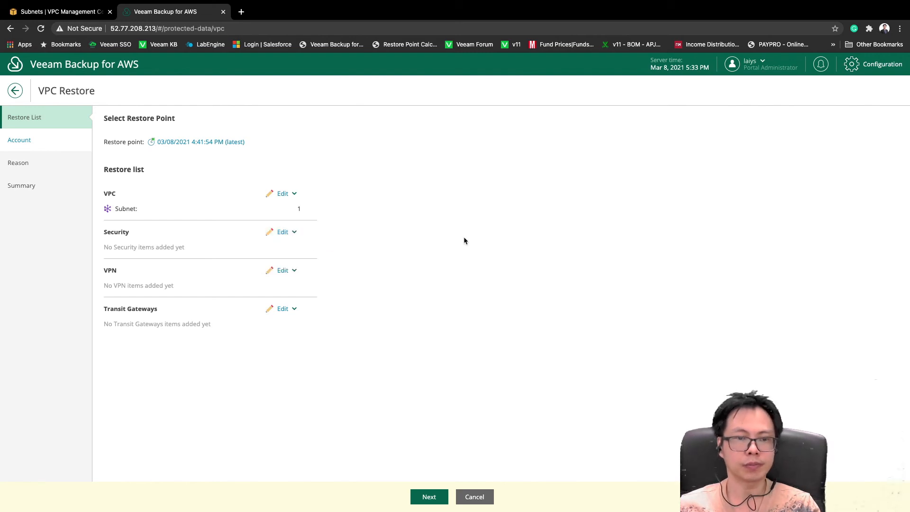
{"action": "left_click", "coordinate": [293, 269]}
{"action": "left_click", "coordinate": [415, 264]}
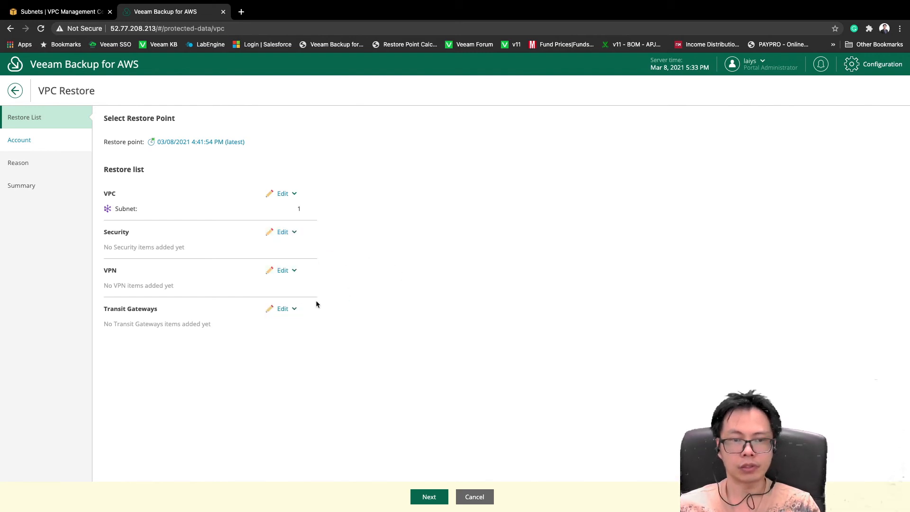
{"action": "left_click", "coordinate": [293, 309]}
{"action": "left_click", "coordinate": [463, 302]}
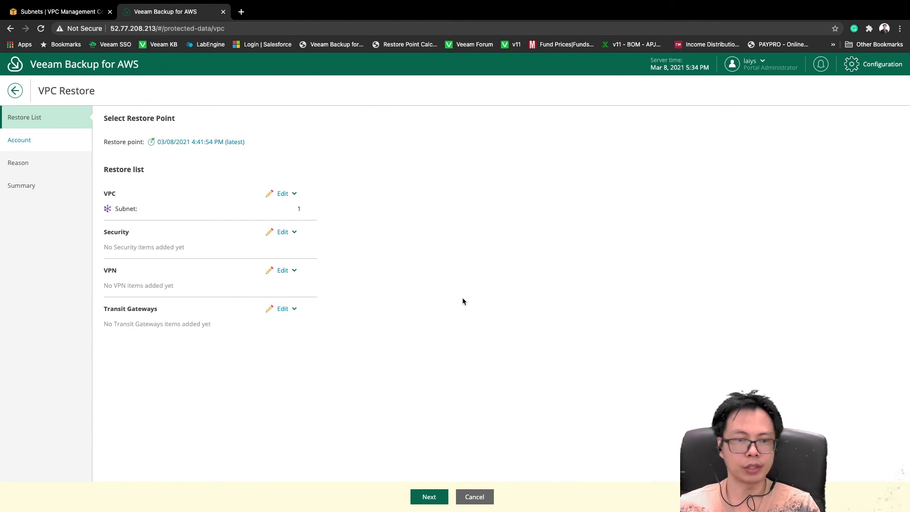
Step: Keep the Default Backup Restore IAM role, leave the restore reason blank, and start the VPC restore
{"action": "left_click", "coordinate": [429, 497]}
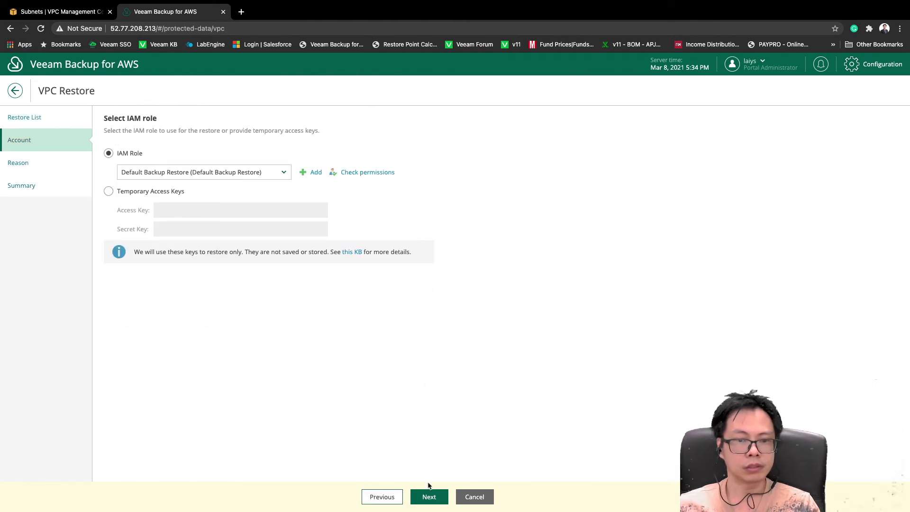
{"action": "left_click", "coordinate": [428, 498]}
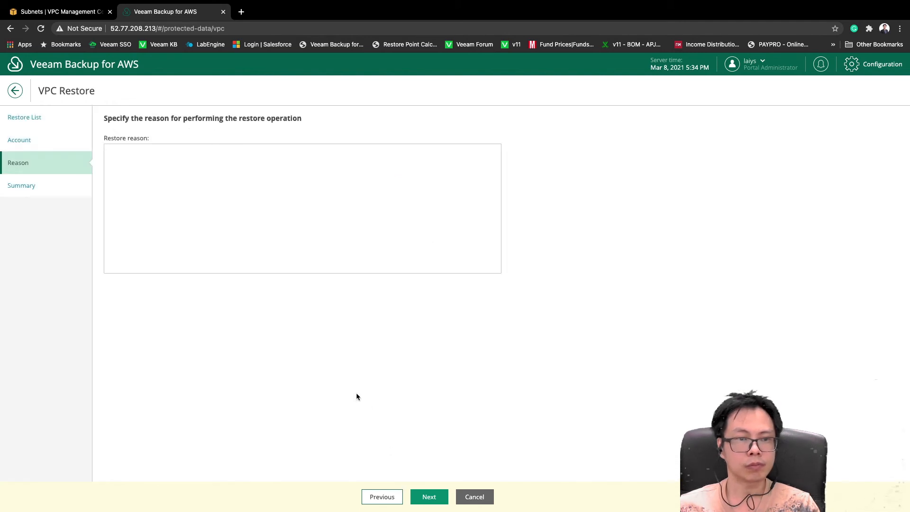
{"action": "left_click", "coordinate": [430, 497]}
{"action": "left_click", "coordinate": [433, 497]}
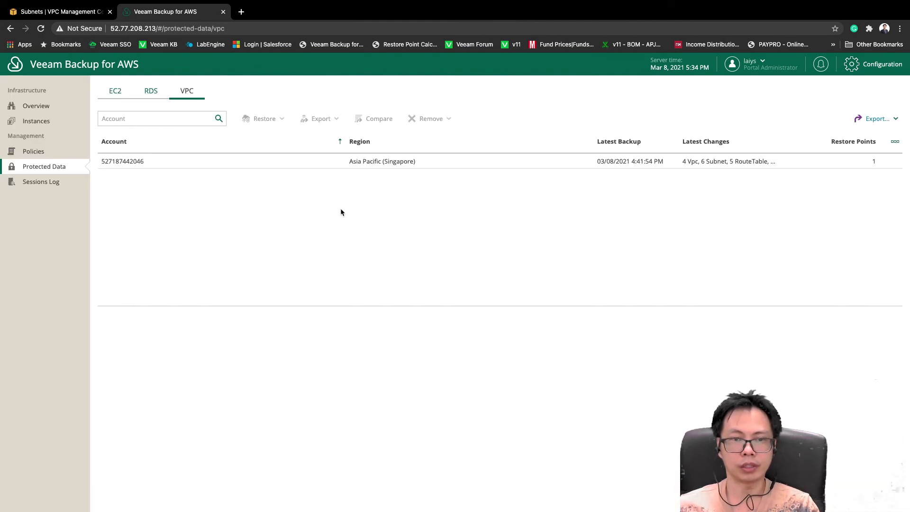
Step: Check the session details of the VPC restore in the sessions log, and close them
{"action": "left_click", "coordinate": [41, 184]}
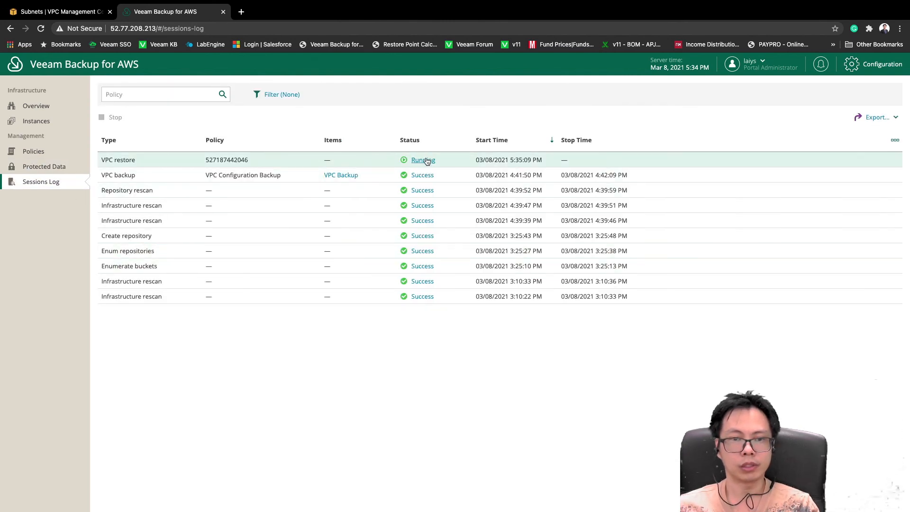
{"action": "left_click", "coordinate": [427, 161]}
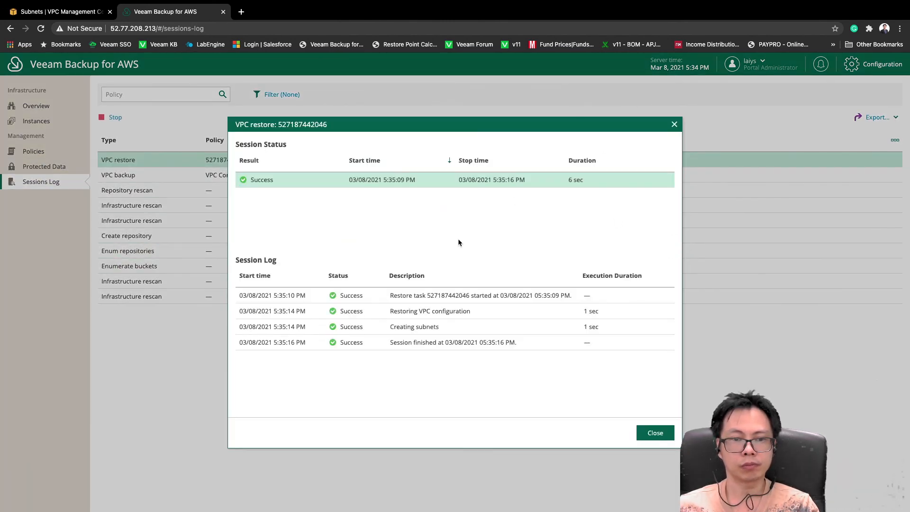
{"action": "left_click", "coordinate": [657, 436]}
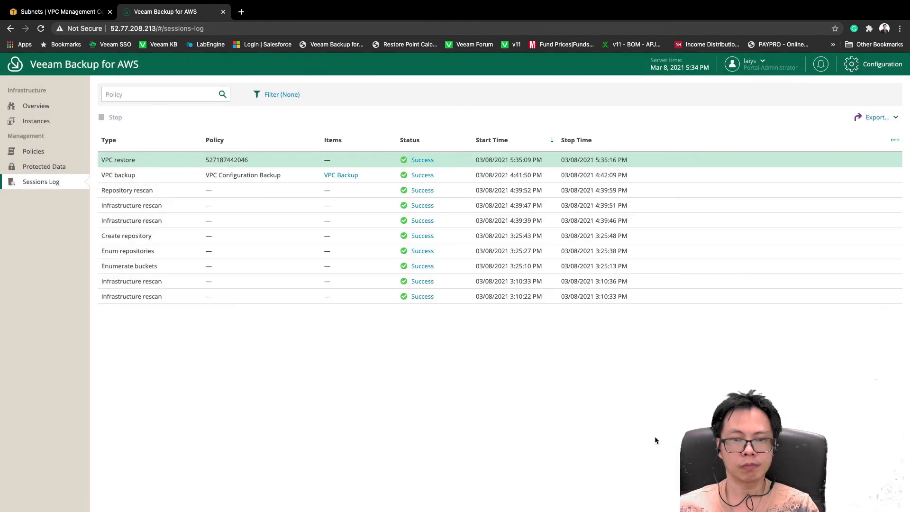
Step: Switch to the AWS VPC console, refresh the subnets list, and view the details of my-lai-subnet1
{"action": "left_click", "coordinate": [57, 12]}
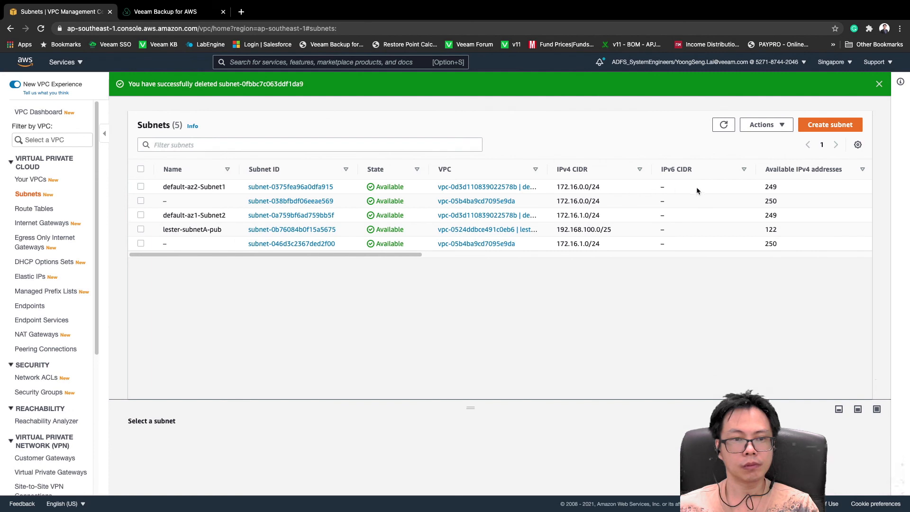
{"action": "left_click", "coordinate": [722, 124]}
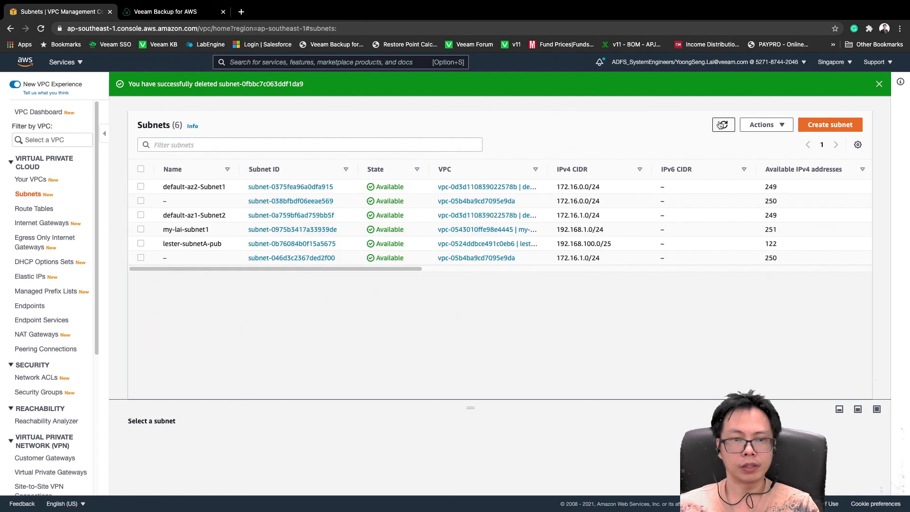
{"action": "left_click", "coordinate": [141, 229]}
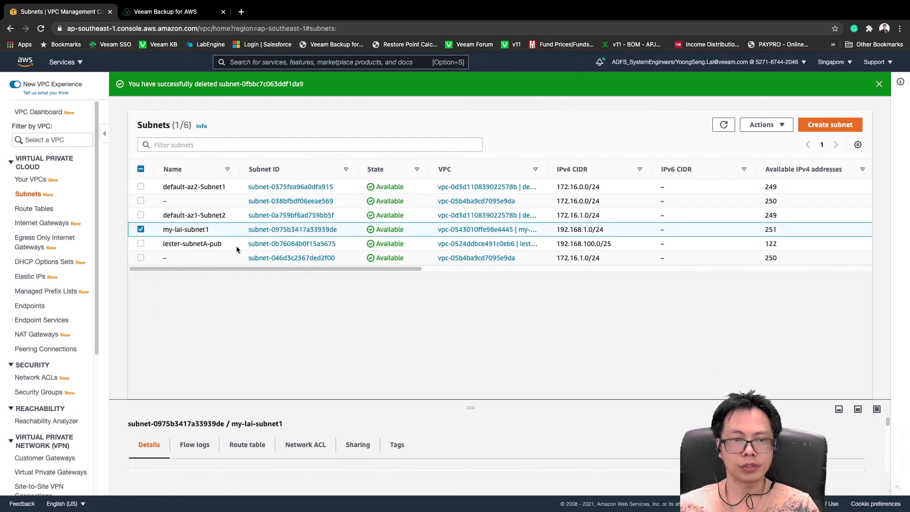